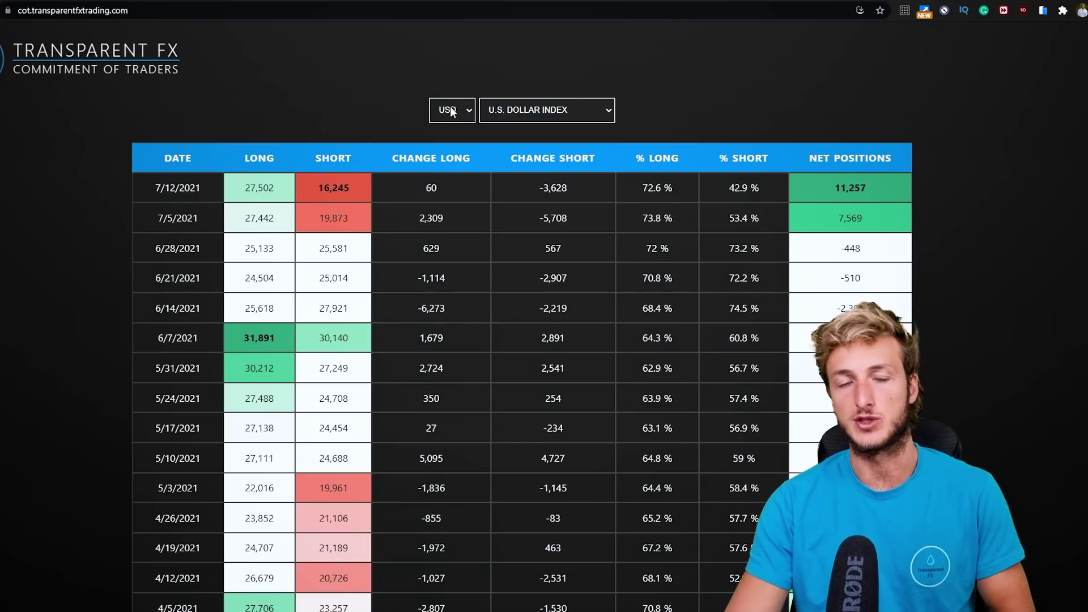
# Leave the Transparent FX COT dollar positioning table and return to the TradingView USD/CAD 1M chart.
pyautogui.moveTo(188, 75); pyautogui.dragTo(23, 68)
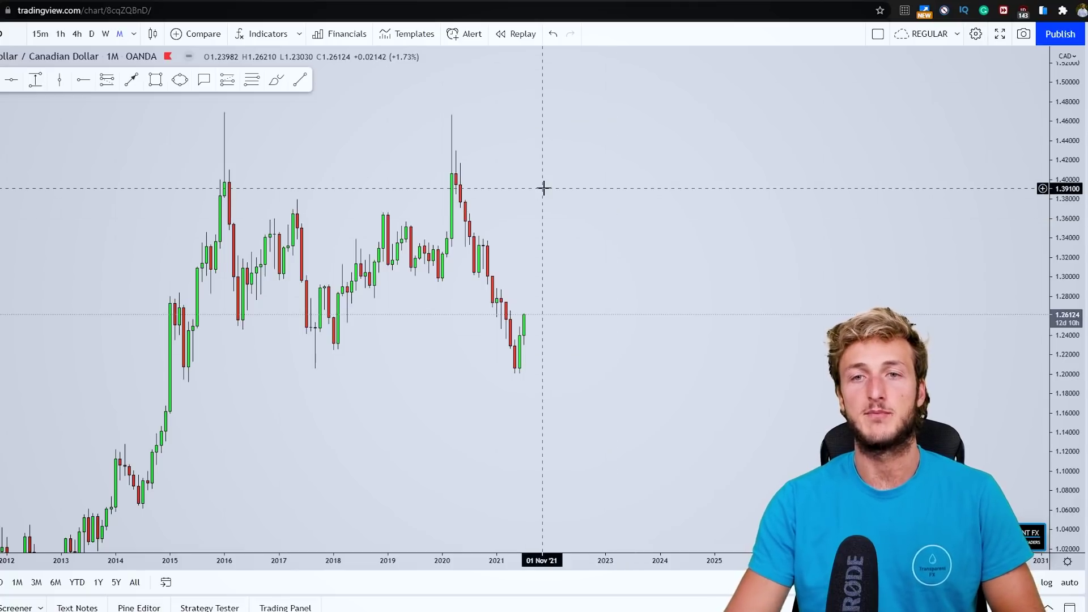
# Test and delete red brush strokes, then draw a blue rectangle over 1.263–1.275, Oct 2020–May 2022.
pyautogui.click(274, 82)
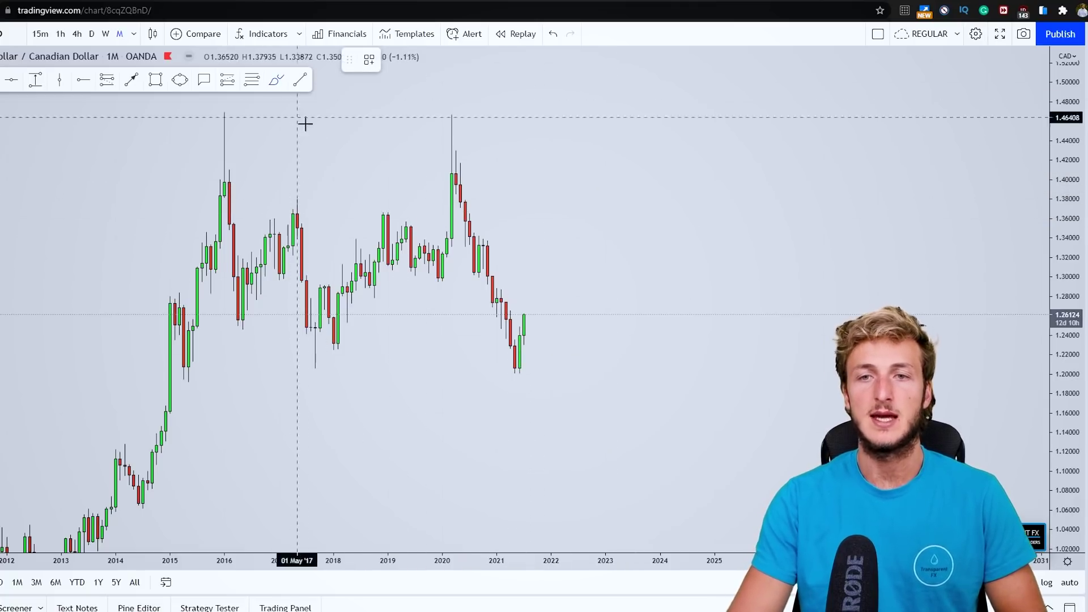
pyautogui.moveTo(484, 240); pyautogui.dragTo(514, 366)
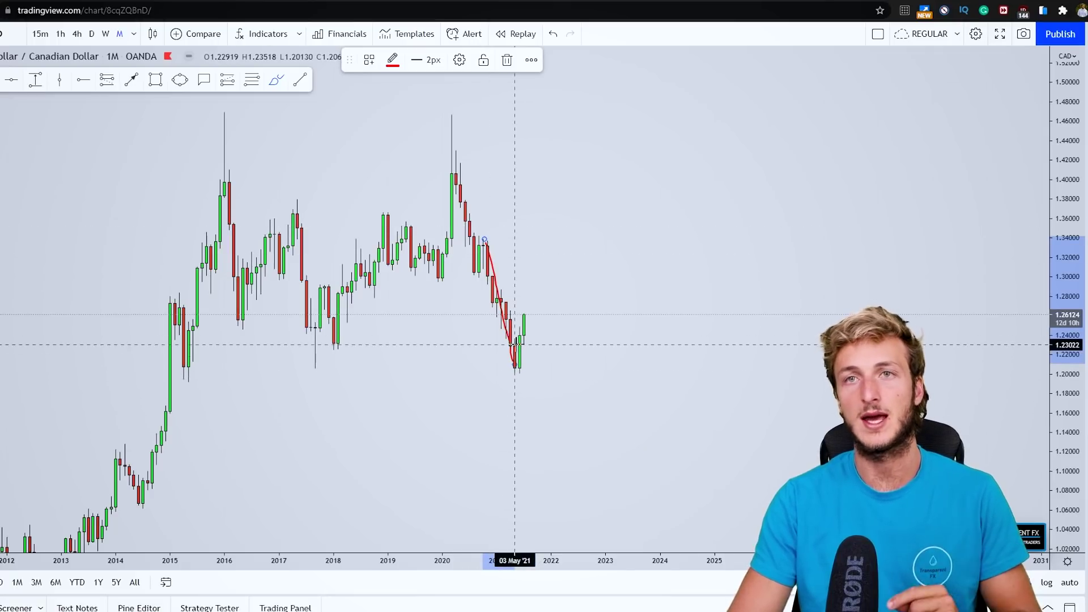
pyautogui.click(507, 60)
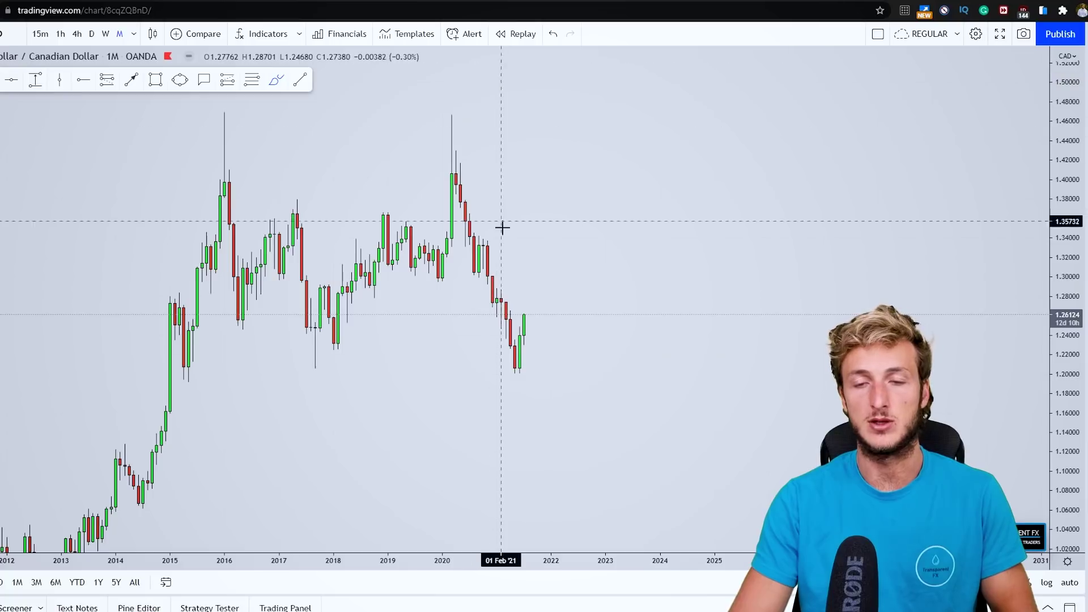
pyautogui.click(497, 291)
pyautogui.moveTo(497, 291); pyautogui.dragTo(501, 292)
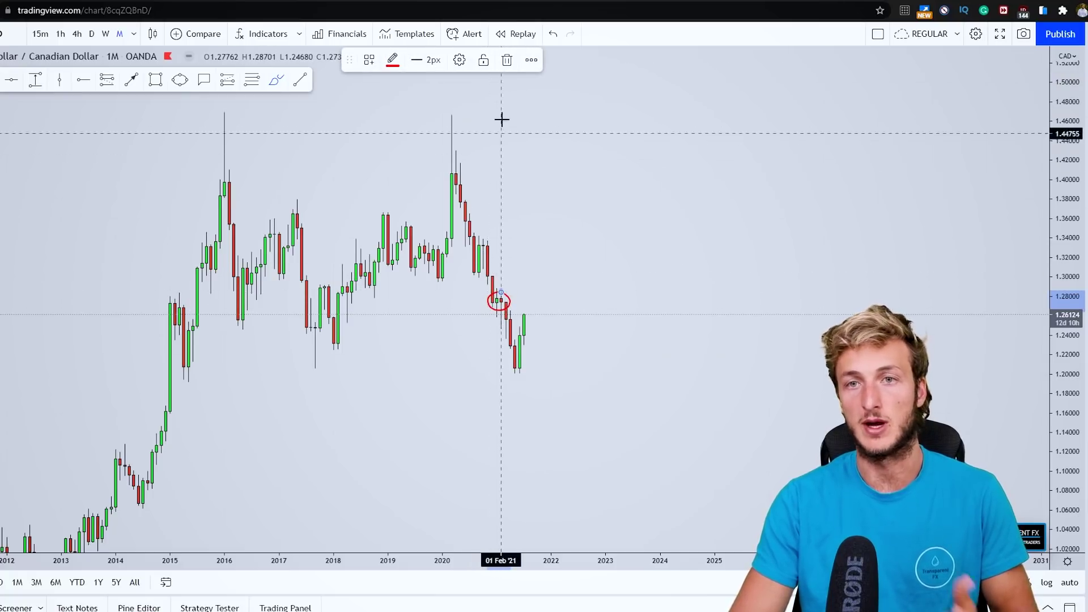
pyautogui.click(508, 60)
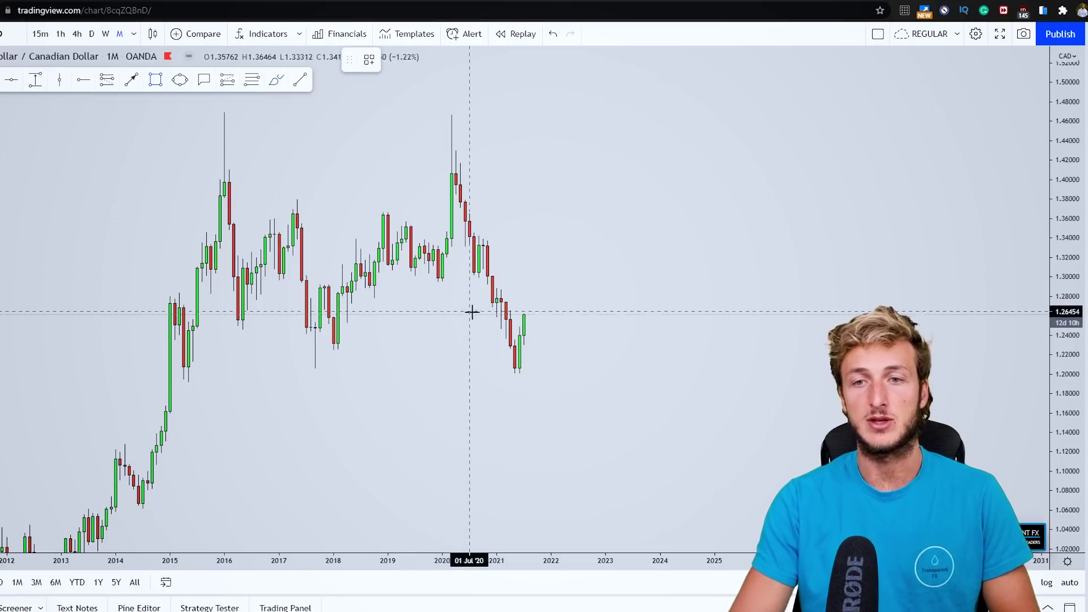
pyautogui.moveTo(483, 313); pyautogui.dragTo(570, 303)
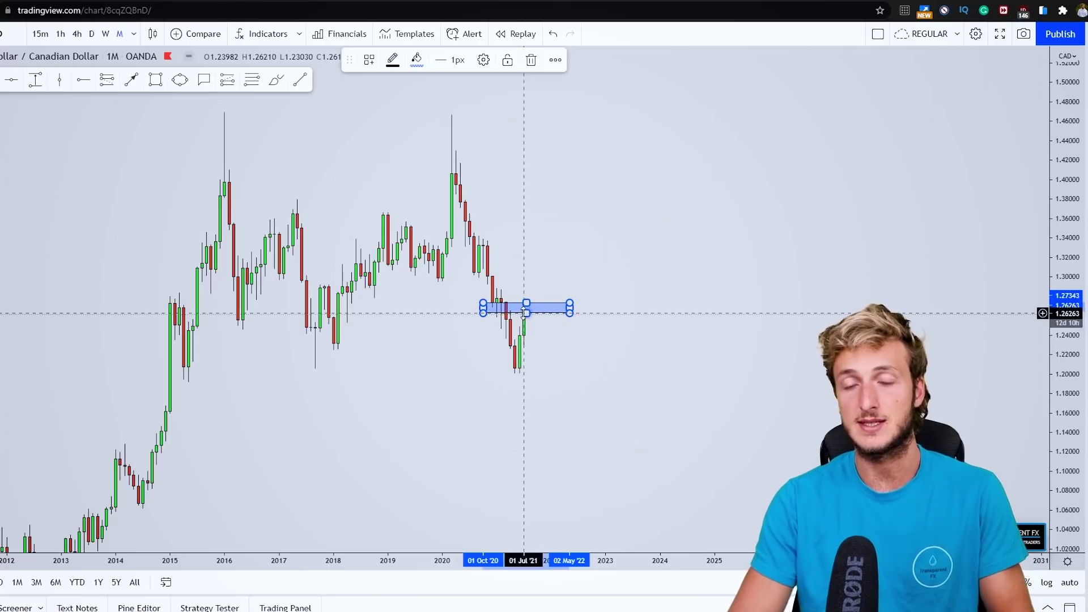
# Circle the candles inside the blue zone in red, then undo the brush marks.
pyautogui.click(271, 95)
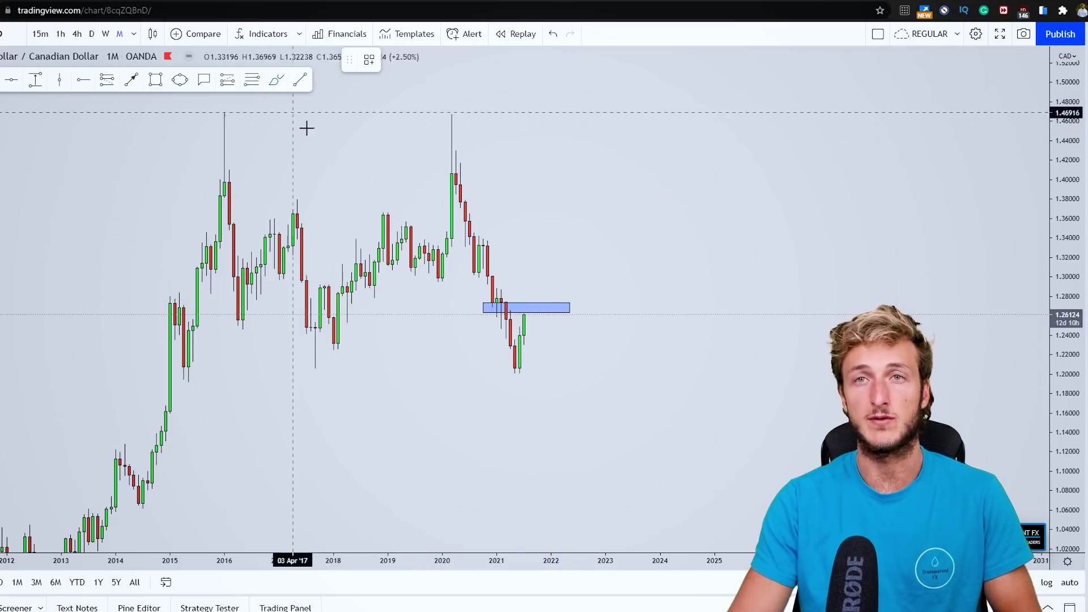
pyautogui.click(497, 310)
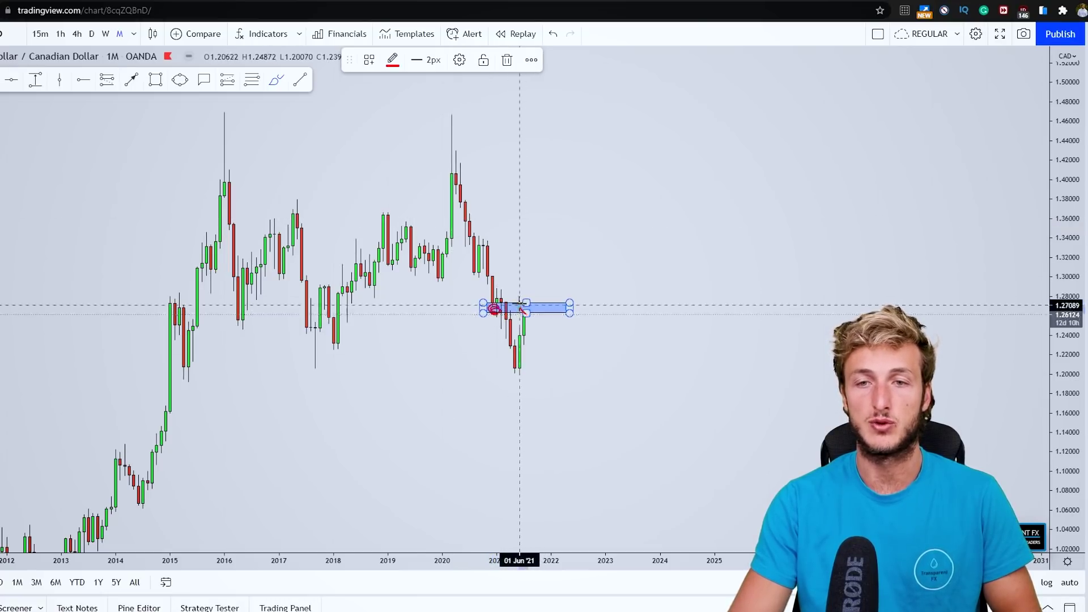
pyautogui.moveTo(528, 302)
pyautogui.mouseDown()
pyautogui.moveTo(517, 309)
pyautogui.moveTo(539, 302)
pyautogui.moveTo(565, 413)
pyautogui.mouseUp()
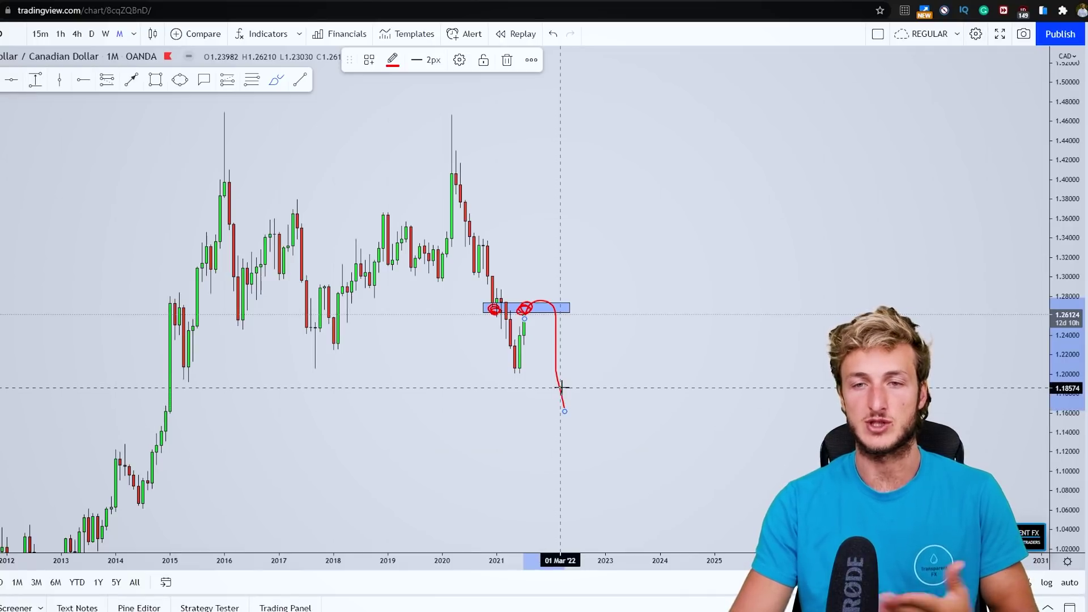
pyautogui.click(558, 35)
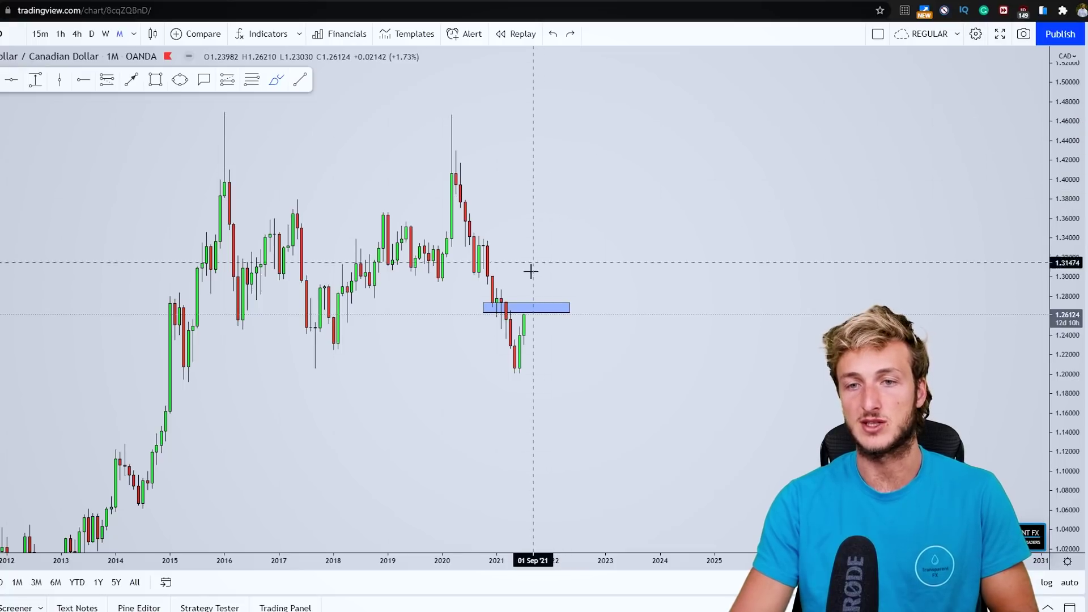
# Sketch red curves falling from the zone and rising from the low, deleting each one.
pyautogui.moveTo(525, 314); pyautogui.dragTo(547, 344)
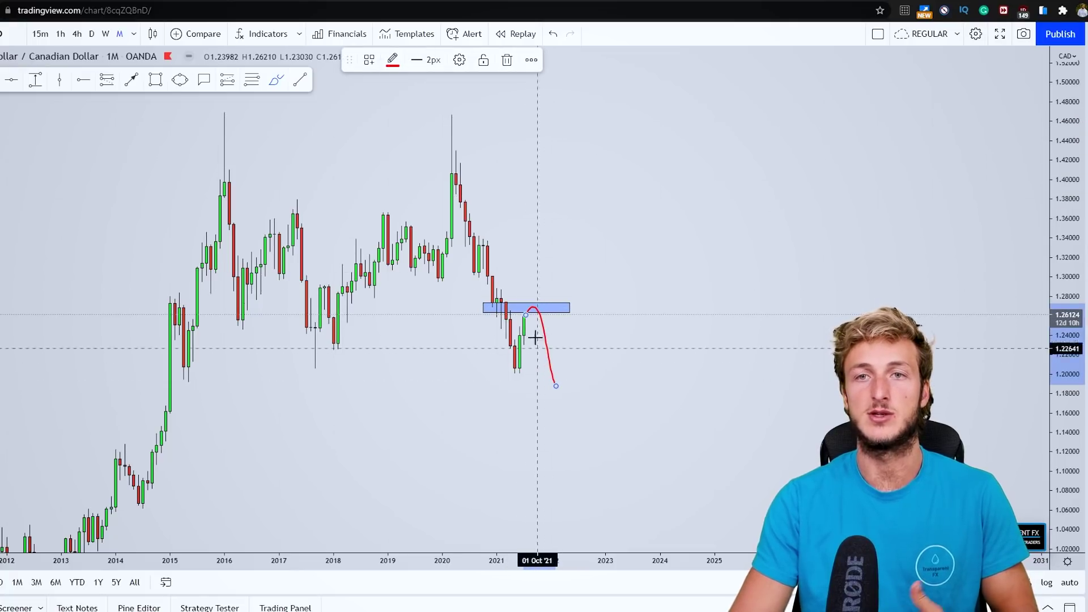
pyautogui.click(507, 60)
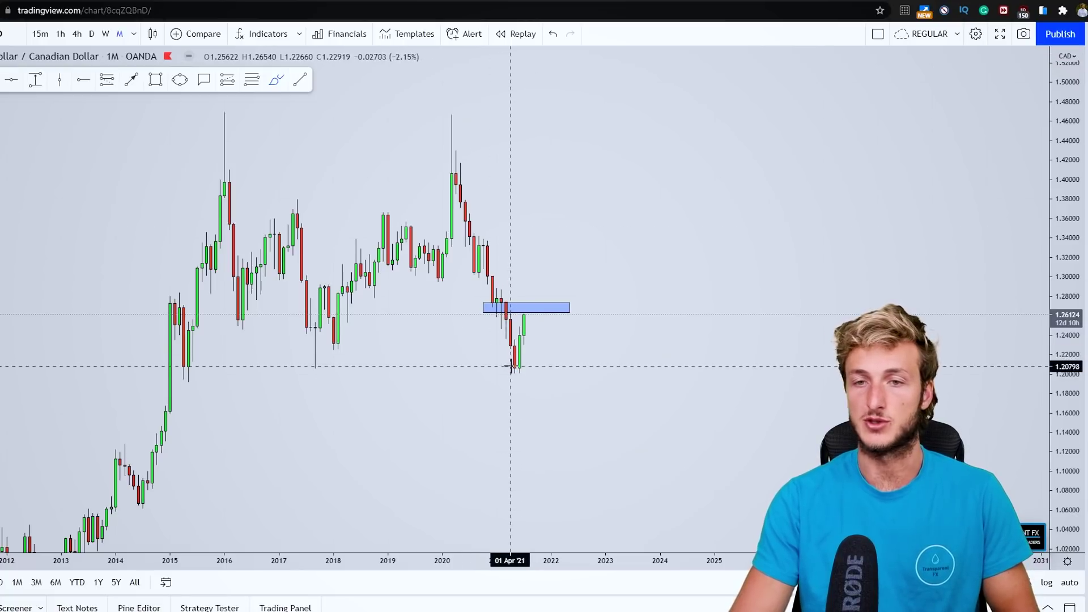
pyautogui.moveTo(513, 361)
pyautogui.mouseDown()
pyautogui.moveTo(527, 309)
pyautogui.moveTo(512, 311)
pyautogui.moveTo(514, 365)
pyautogui.moveTo(538, 304)
pyautogui.mouseUp()
pyautogui.click(508, 60)
# Delete the red curve and draw a Fibonacci retracement from the early-2021 high to the 2021 low.
pyautogui.press('Delete')
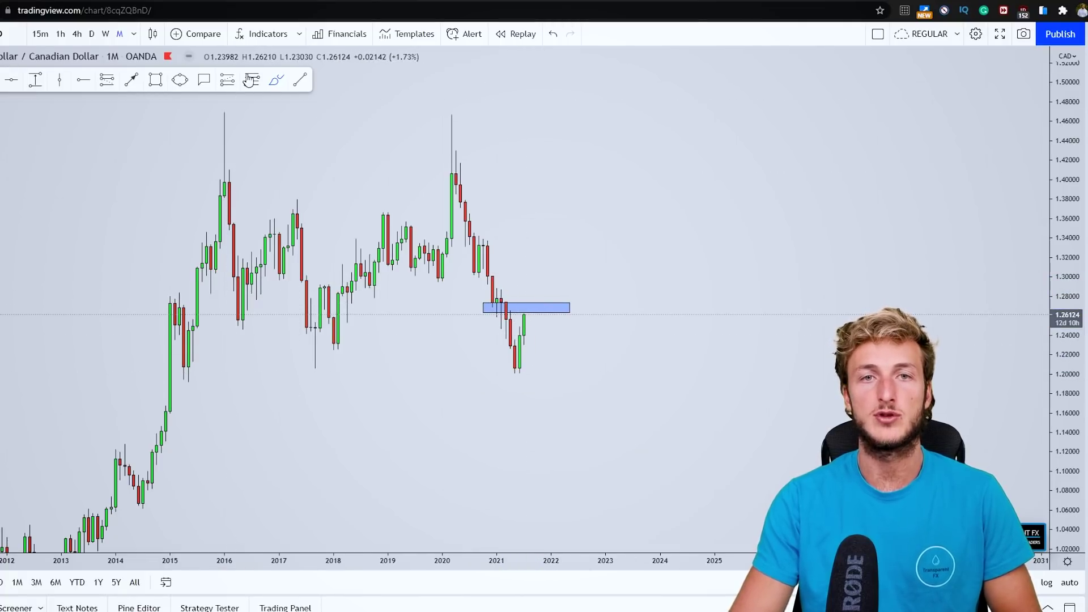
pyautogui.click(250, 80)
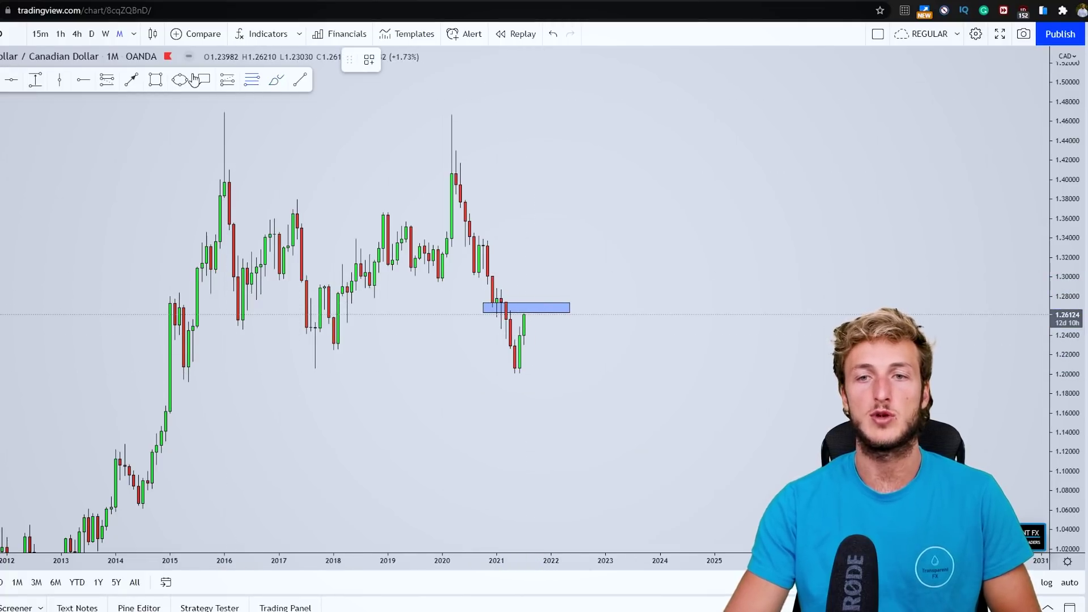
pyautogui.click(497, 290)
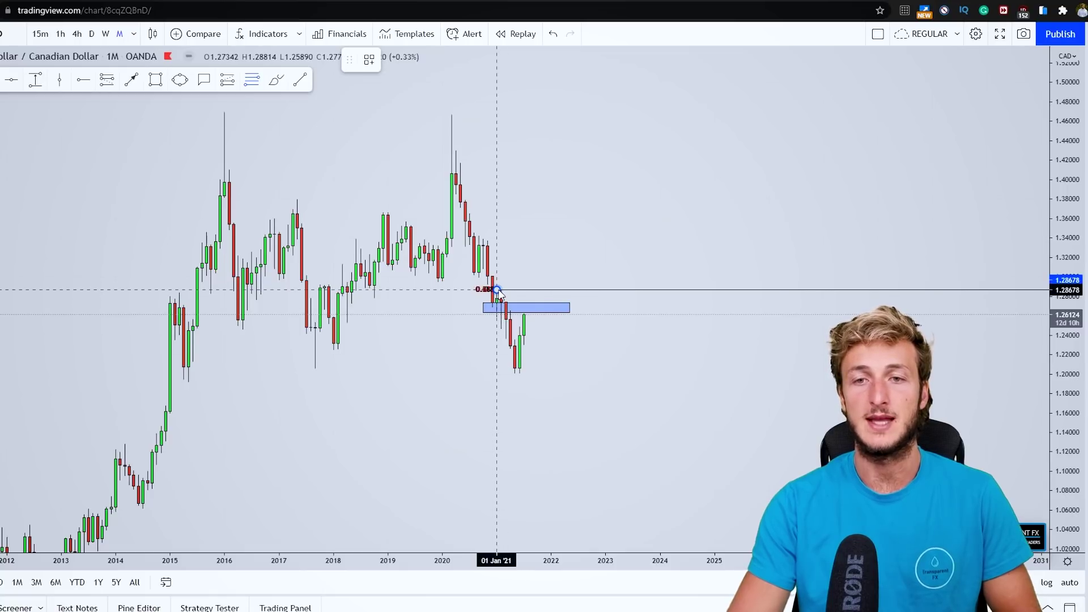
pyautogui.click(520, 374)
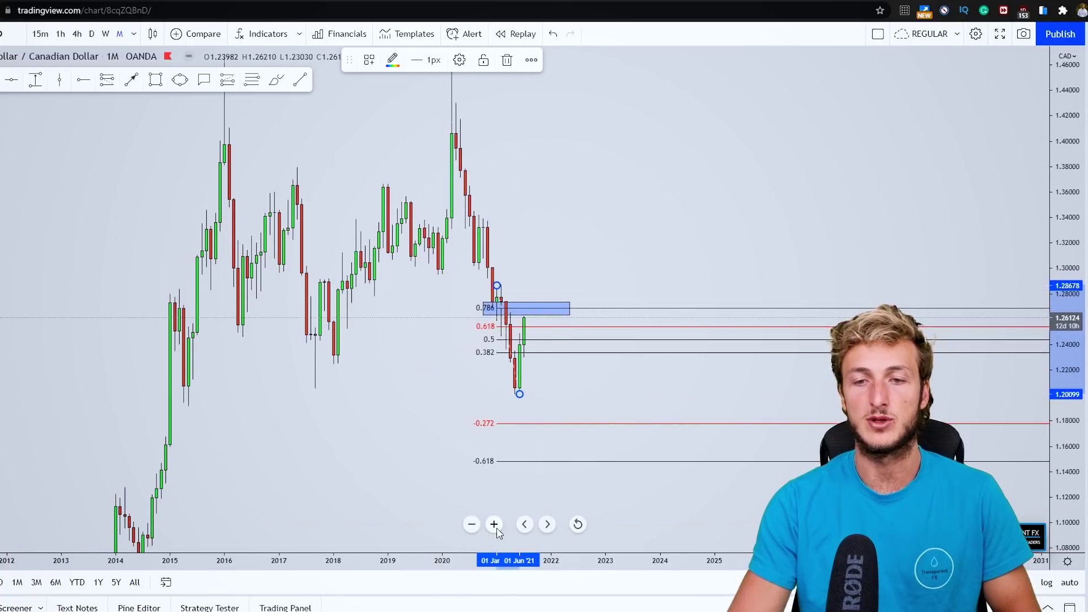
# Zoom in and shift the chart for right-side space, then try and delete a red ellipse at 0.786.
pyautogui.click(493, 524)
pyautogui.moveTo(479, 425); pyautogui.dragTo(534, 372)
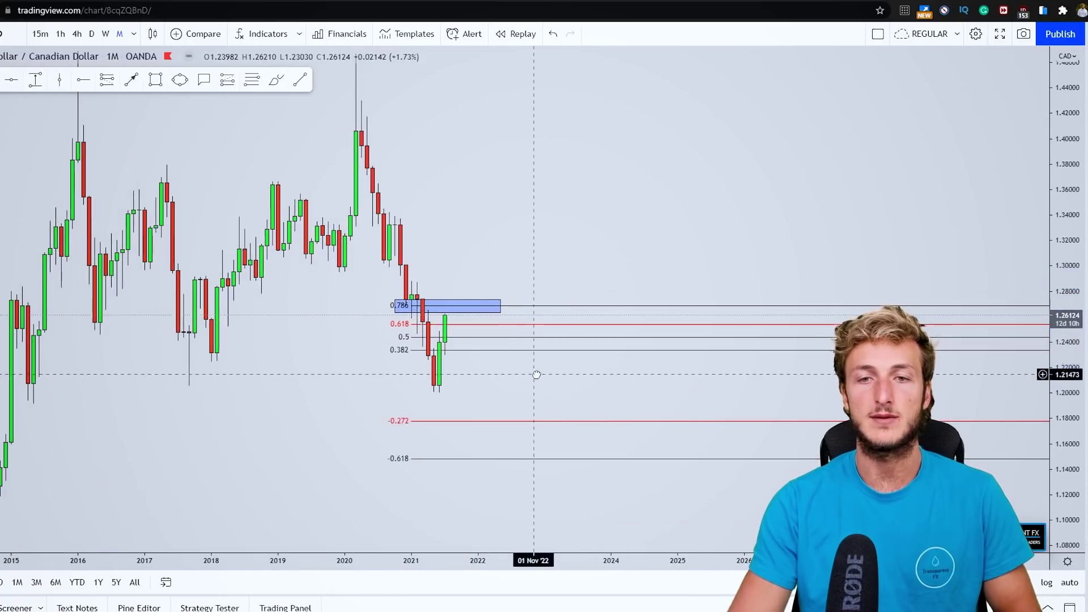
pyautogui.click(269, 83)
pyautogui.moveTo(454, 297)
pyautogui.mouseDown()
pyautogui.moveTo(380, 299)
pyautogui.moveTo(456, 310)
pyautogui.moveTo(445, 295)
pyautogui.mouseUp()
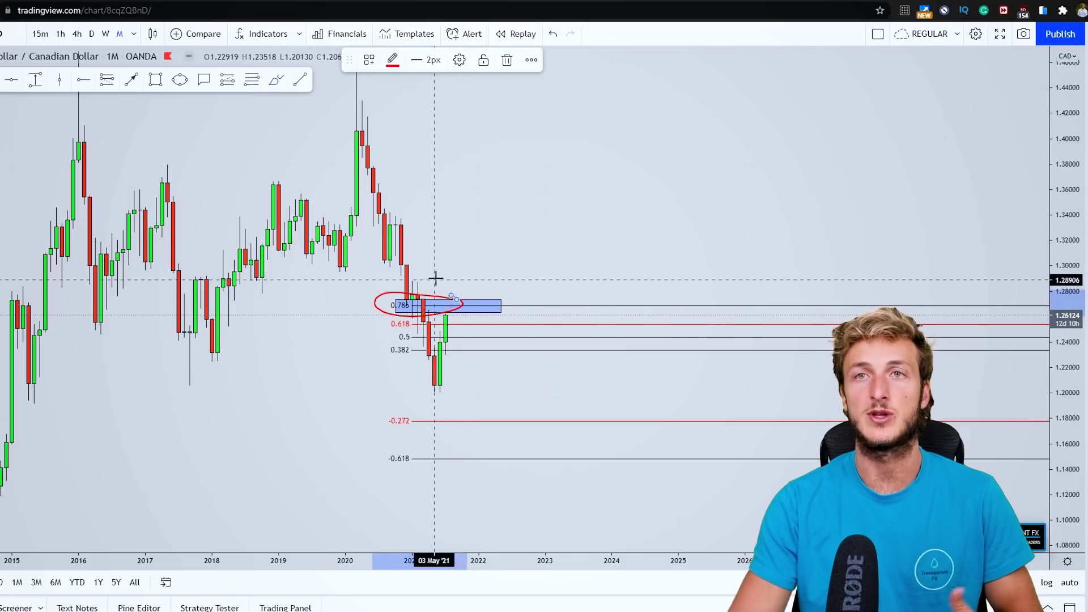
pyautogui.click(507, 59)
# Sketch and remove red brush marks projecting a drop to -0.272 and circling the last candle.
pyautogui.click(391, 306)
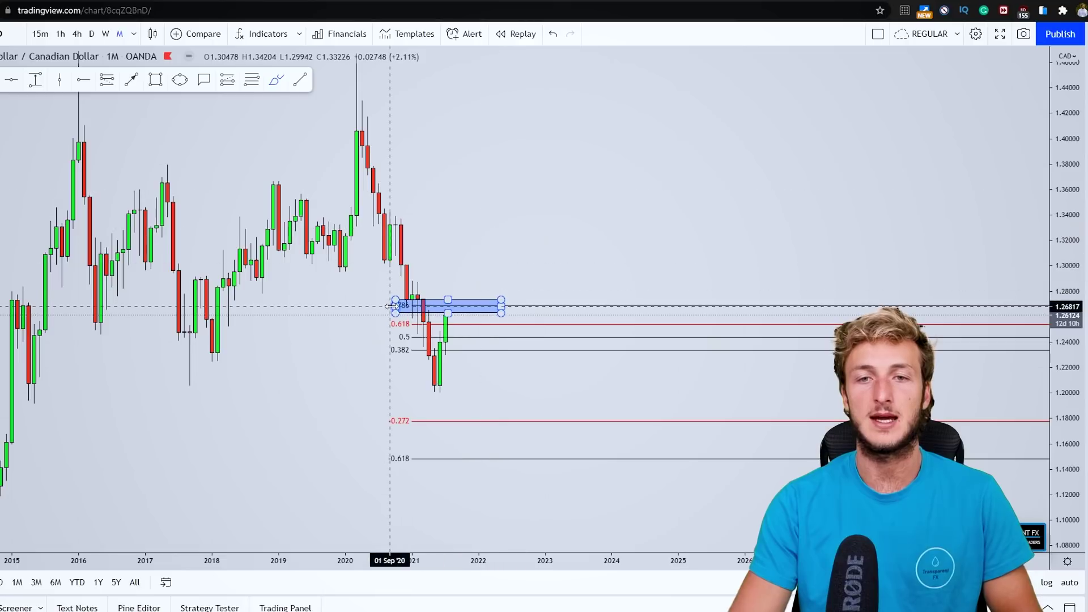
pyautogui.click(447, 306)
pyautogui.moveTo(446, 316); pyautogui.dragTo(490, 421)
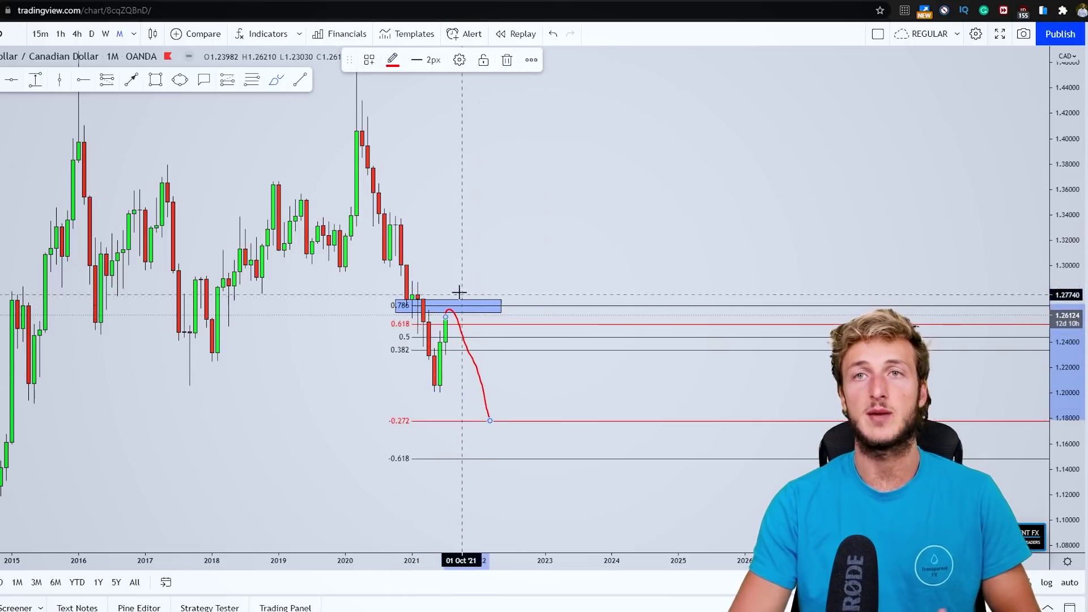
pyautogui.press('Delete')
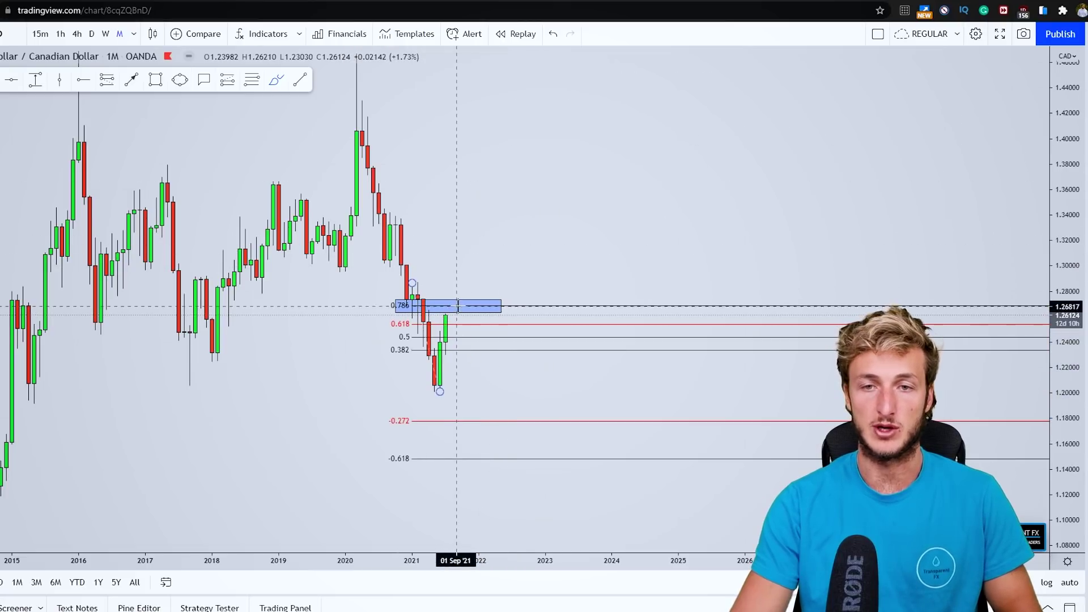
pyautogui.moveTo(448, 296)
pyautogui.mouseDown()
pyautogui.moveTo(437, 304)
pyautogui.moveTo(461, 300)
pyautogui.moveTo(451, 316)
pyautogui.mouseUp()
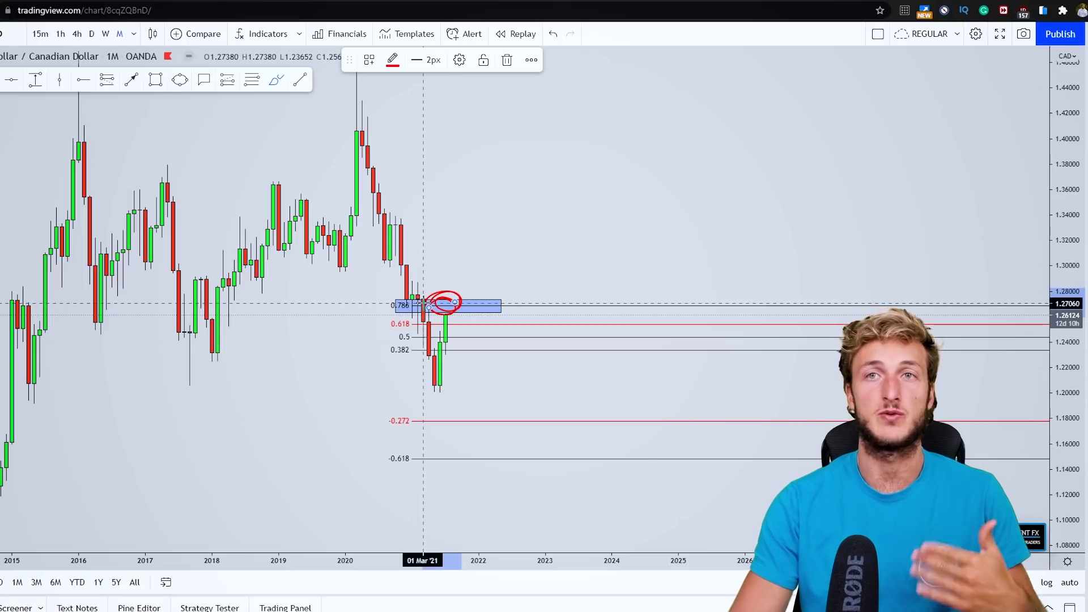
pyautogui.click(551, 34)
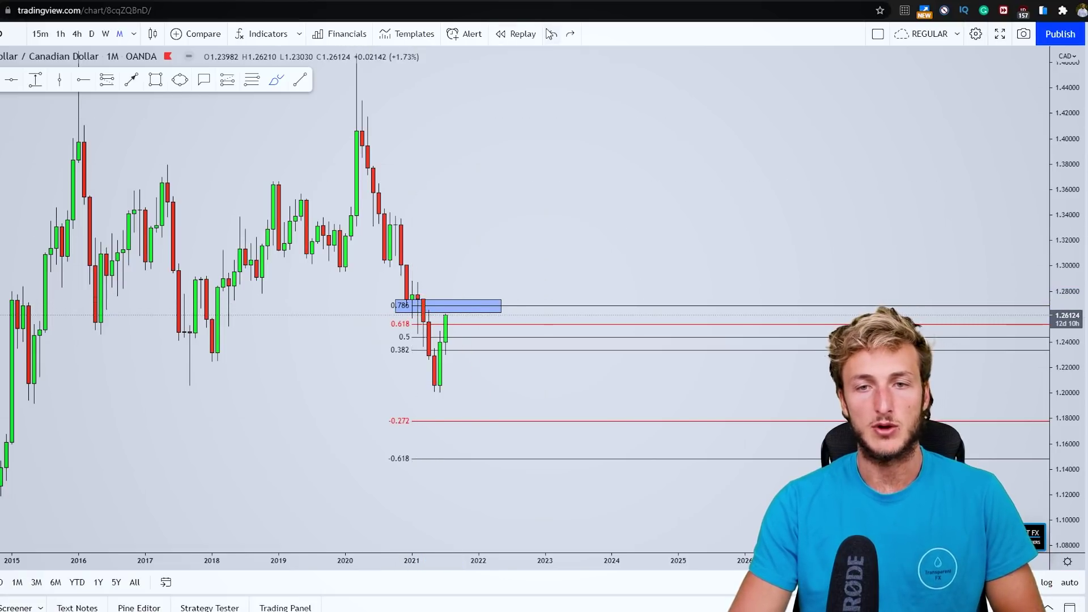
# Undo the Fibonacci levels and earlier drawings, and switch USD/CAD to the weekly timeframe.
pyautogui.click(551, 34)
pyautogui.click(551, 34)
pyautogui.click(551, 34)
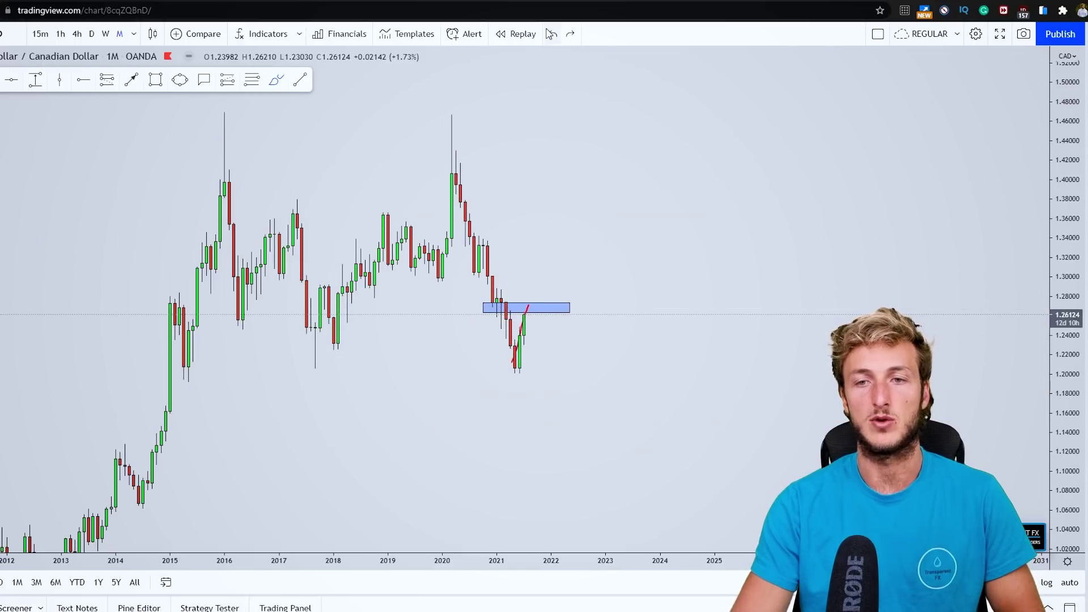
pyautogui.click(108, 36)
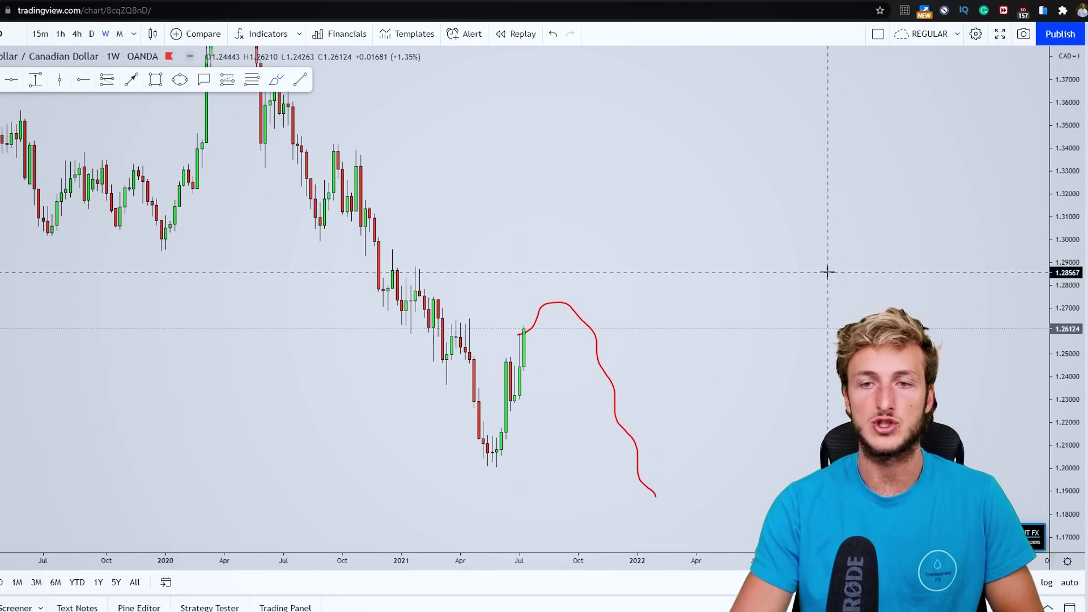
# Delete the red projection curve and draw a thin blue zone near 1.247–1.250, March–November 2021.
pyautogui.click(560, 289)
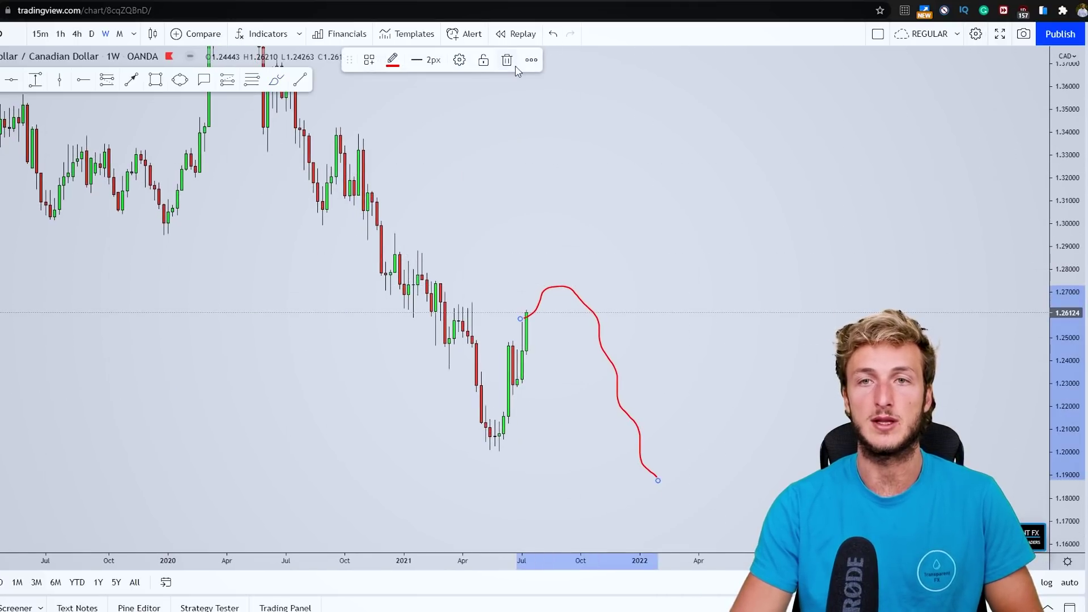
pyautogui.click(508, 61)
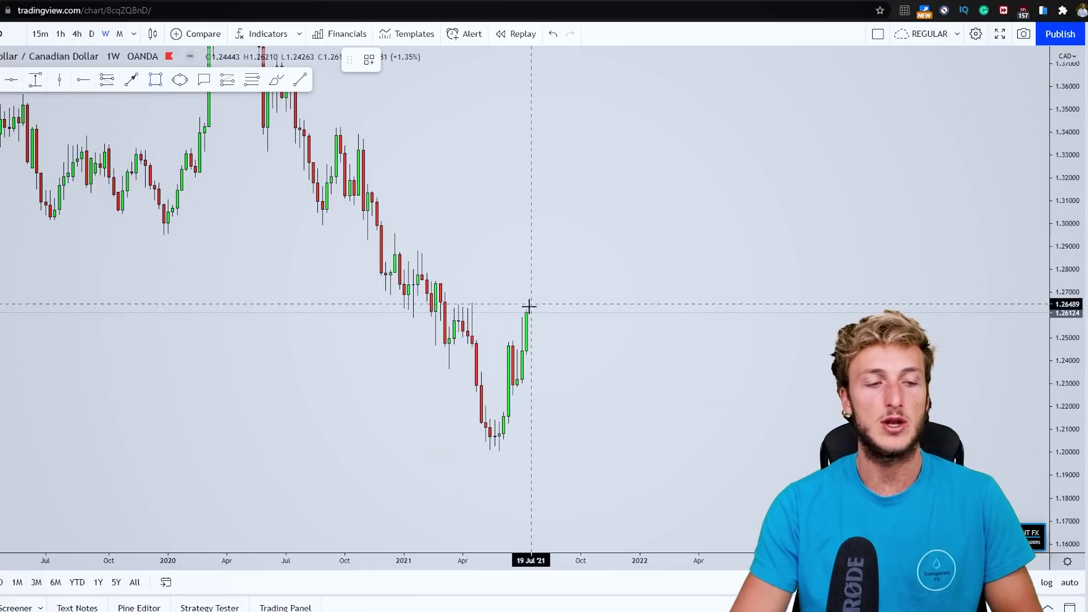
pyautogui.moveTo(441, 345); pyautogui.dragTo(612, 342)
pyautogui.click(600, 359)
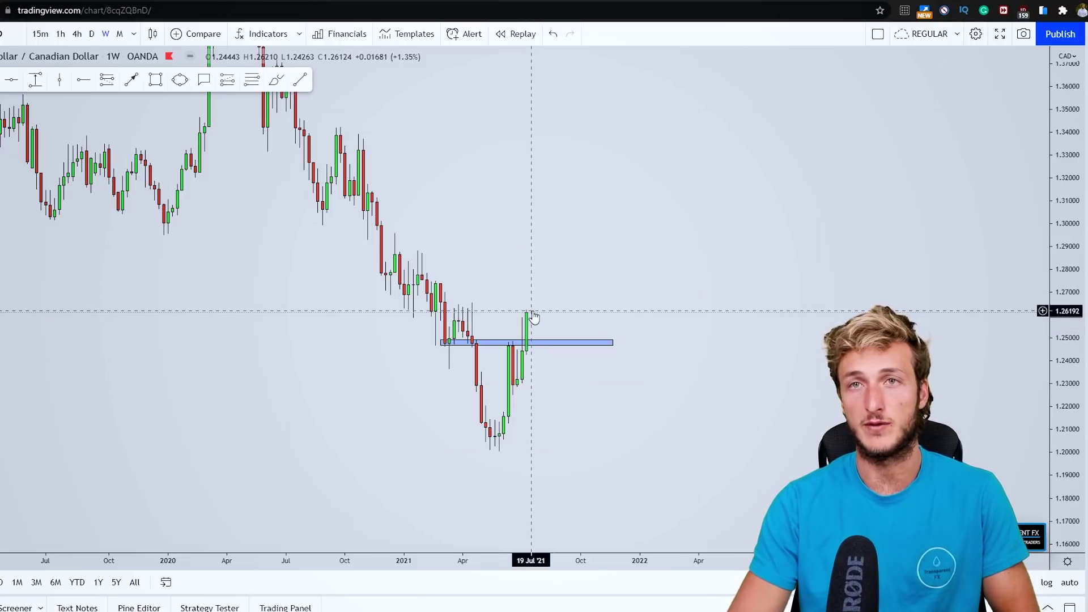
# Sketch a short red stroke from the candle top to the zone, then remove it.
pyautogui.click(549, 344)
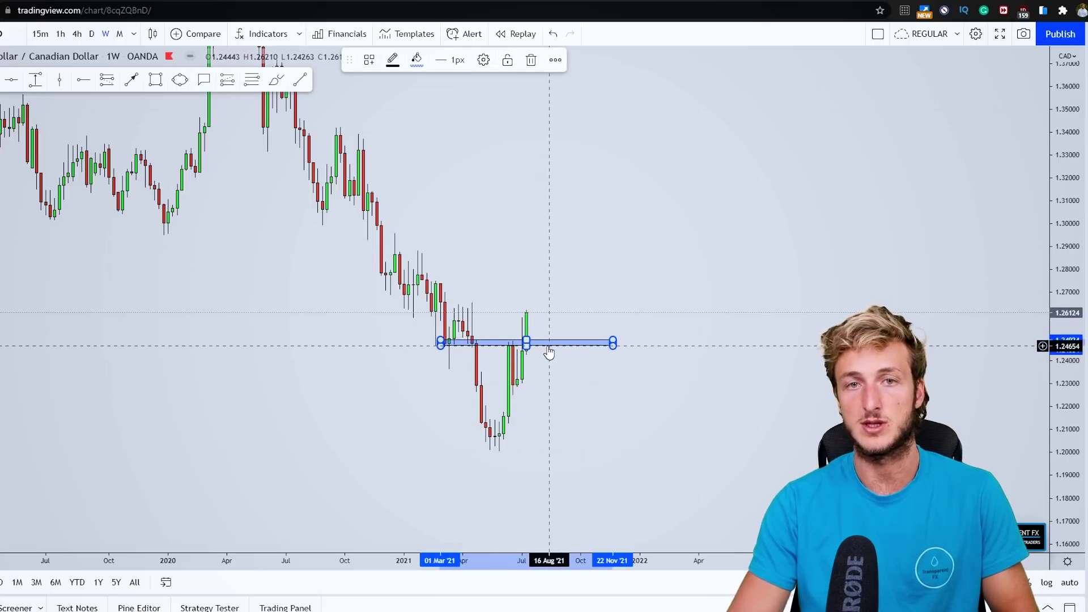
pyautogui.click(345, 115)
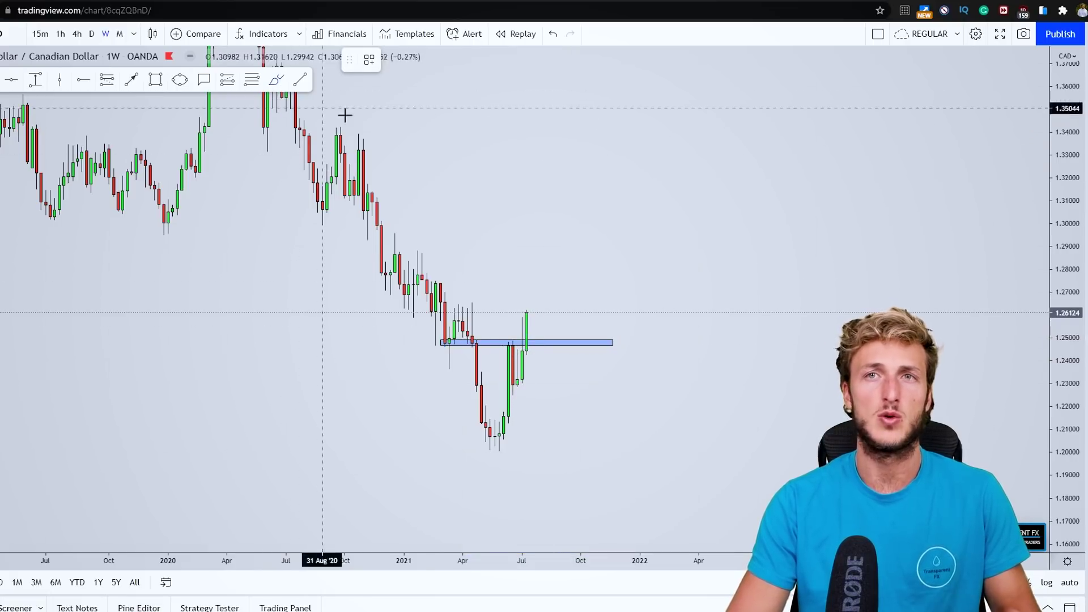
pyautogui.moveTo(531, 315); pyautogui.dragTo(543, 339)
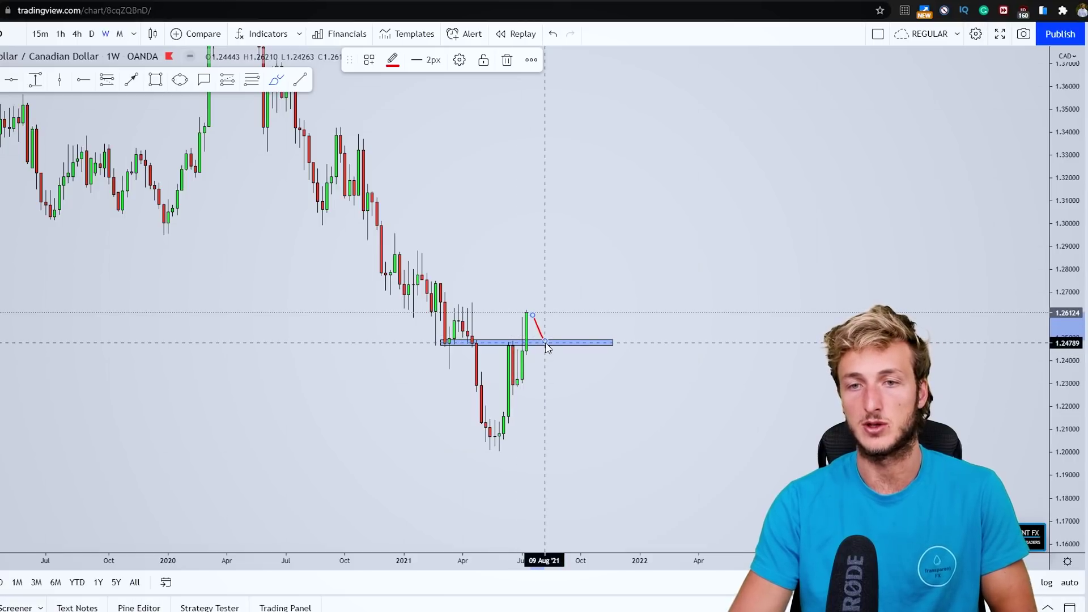
pyautogui.click(507, 59)
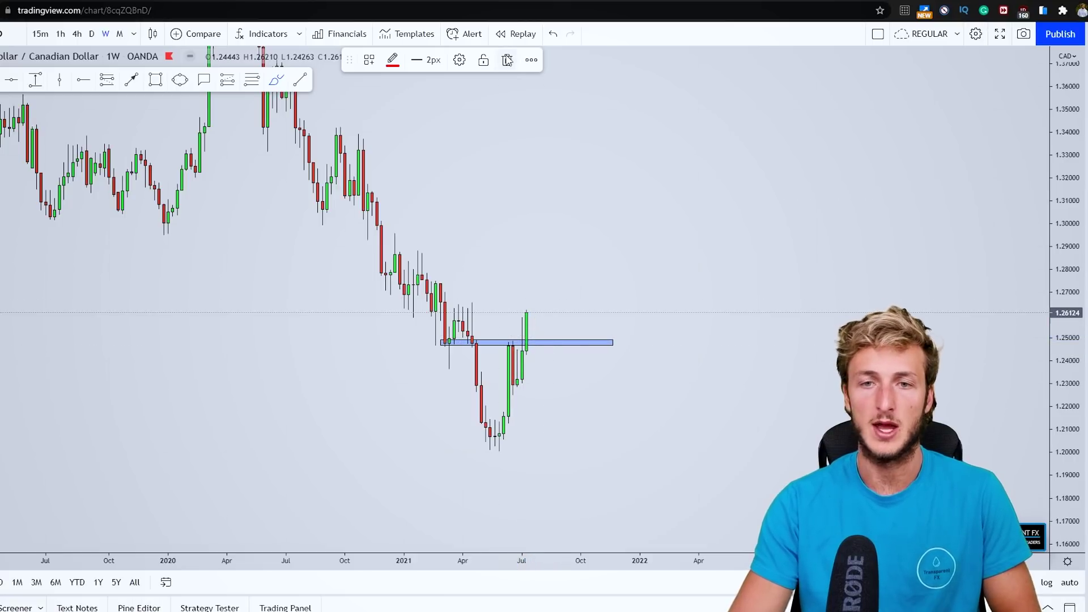
# Raise the blue zone's top and bottom edges so it sits around 1.26 at the latest high.
pyautogui.click(514, 344)
pyautogui.moveTo(513, 341); pyautogui.dragTo(498, 307)
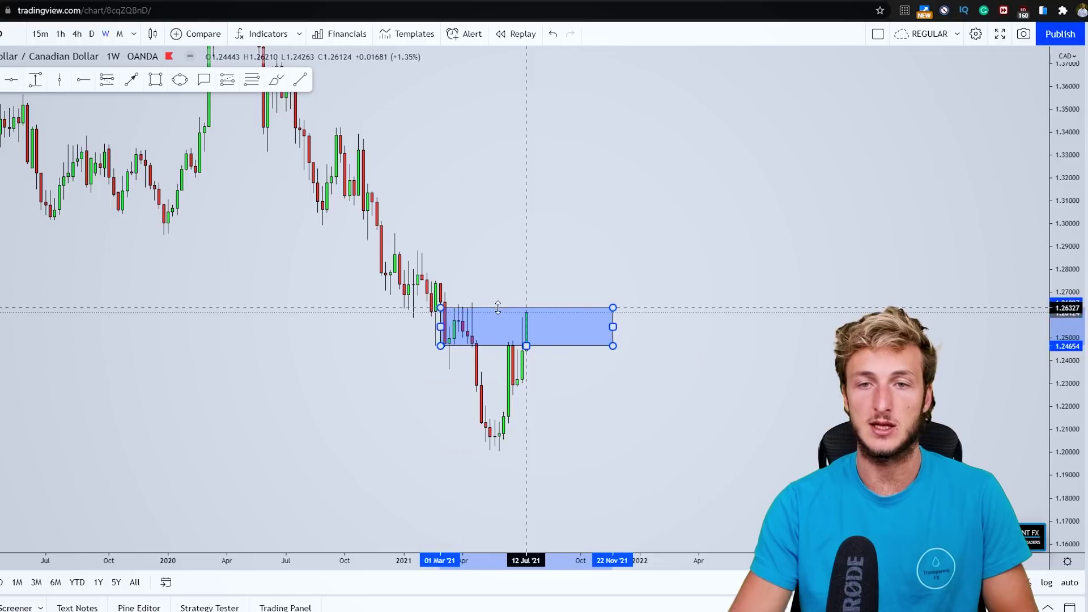
pyautogui.moveTo(527, 346); pyautogui.dragTo(525, 322)
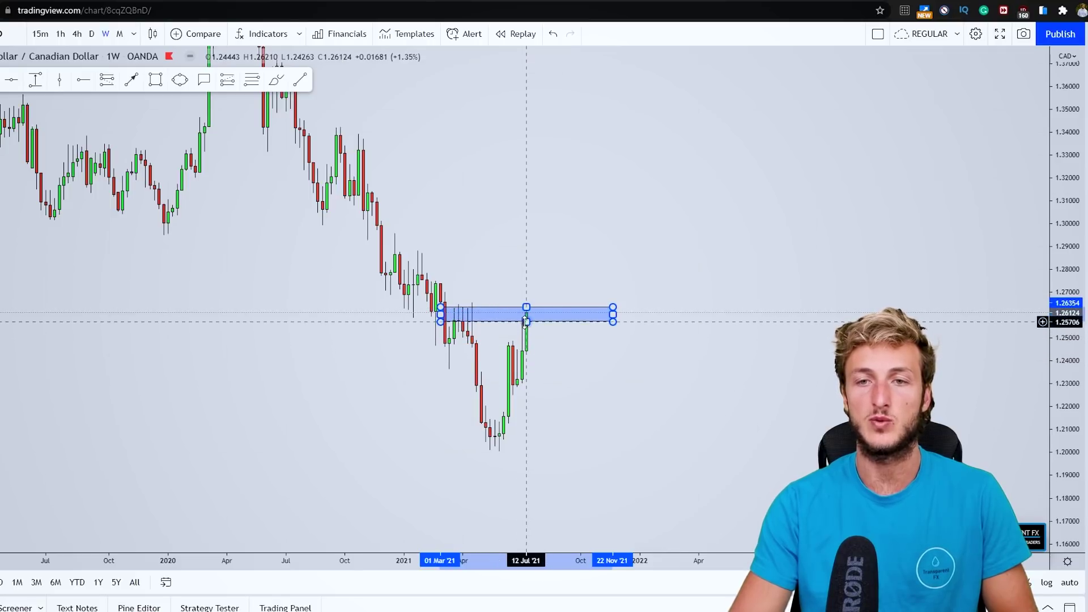
pyautogui.click(612, 406)
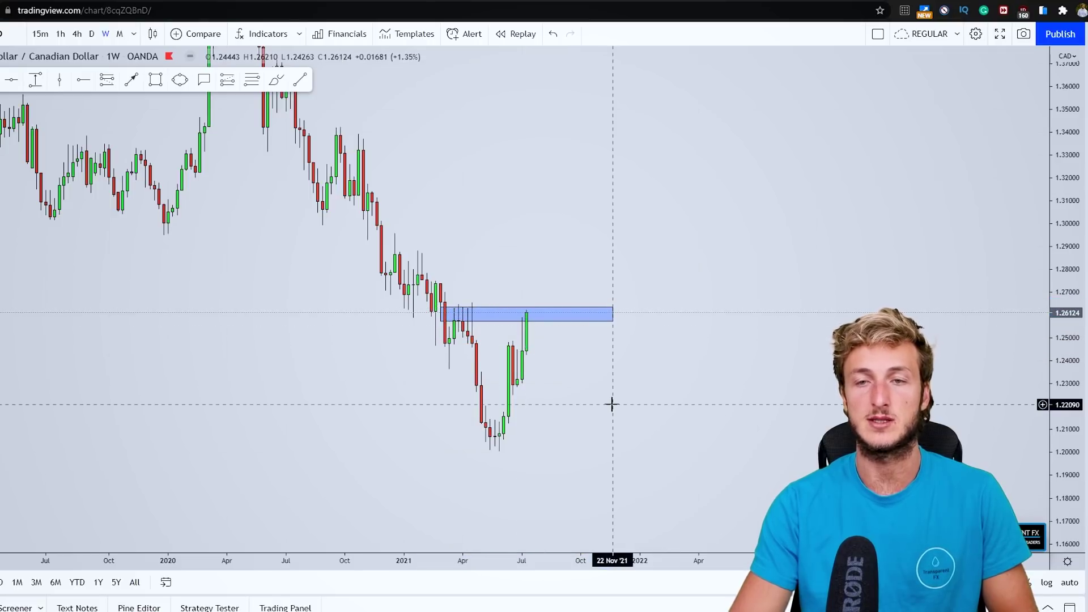
# Try red brush circles on the zone's candles, delete them, and cancel a started line.
pyautogui.click(277, 81)
pyautogui.moveTo(475, 302)
pyautogui.mouseDown()
pyautogui.moveTo(463, 313)
pyautogui.moveTo(486, 442)
pyautogui.mouseUp()
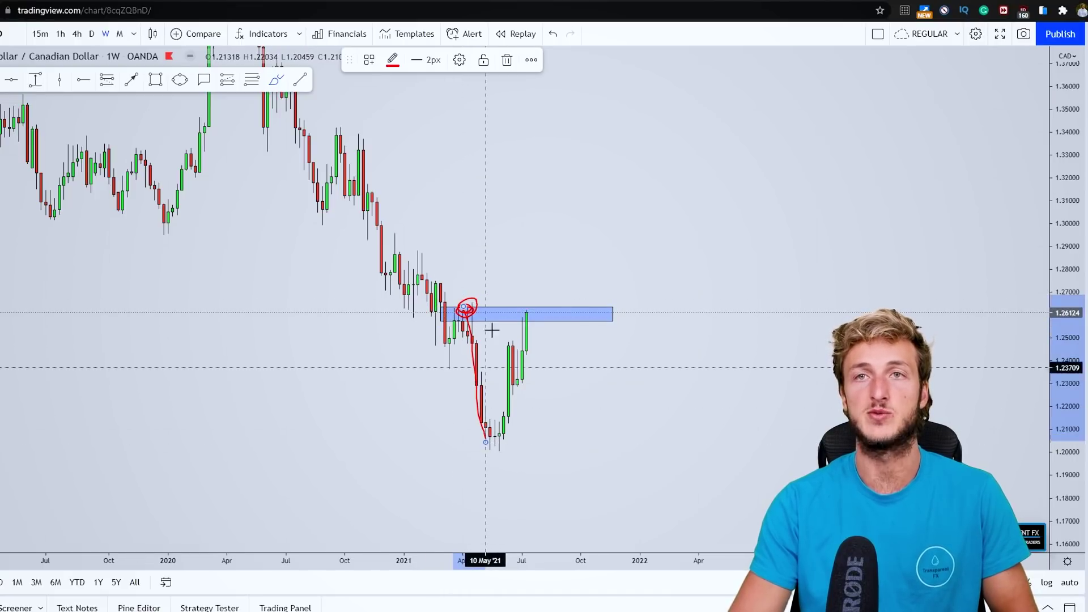
pyautogui.click(507, 60)
pyautogui.moveTo(532, 312)
pyautogui.mouseDown()
pyautogui.moveTo(523, 311)
pyautogui.moveTo(550, 344)
pyautogui.mouseUp()
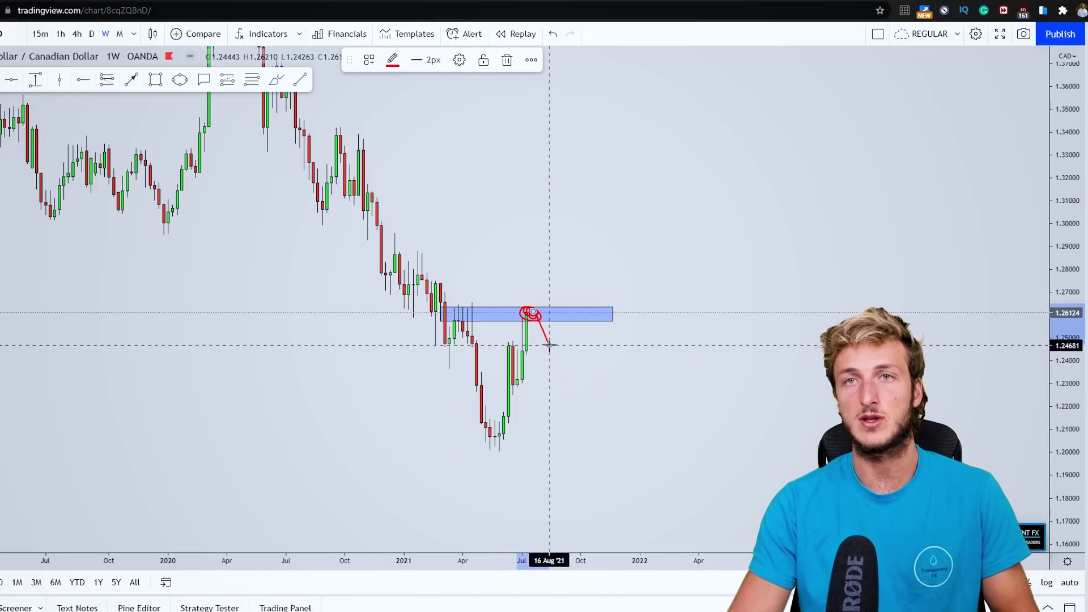
pyautogui.click(504, 60)
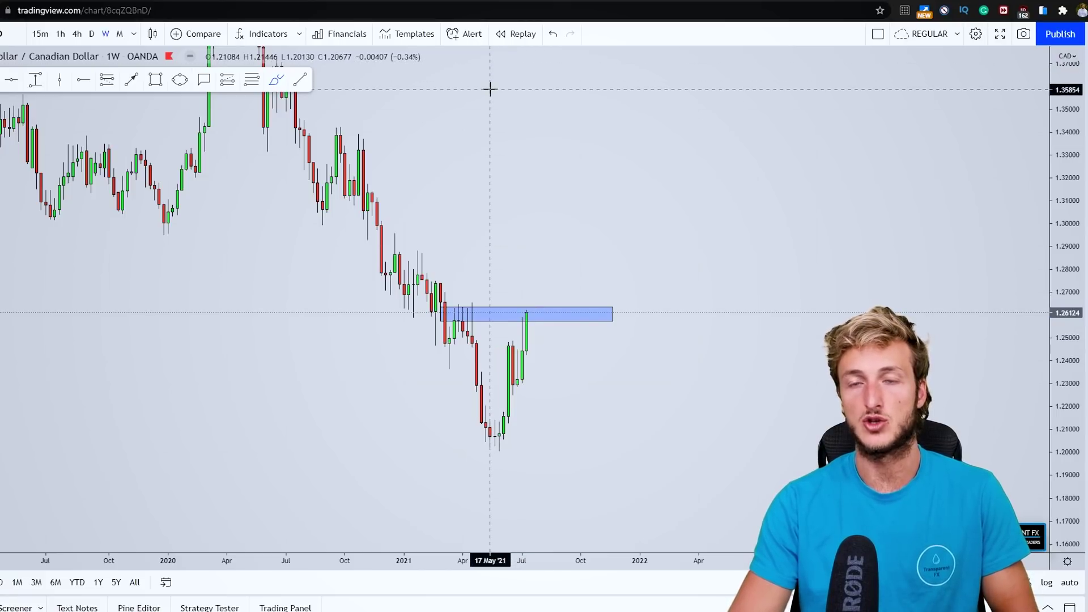
pyautogui.click(527, 311)
pyautogui.press('Escape')
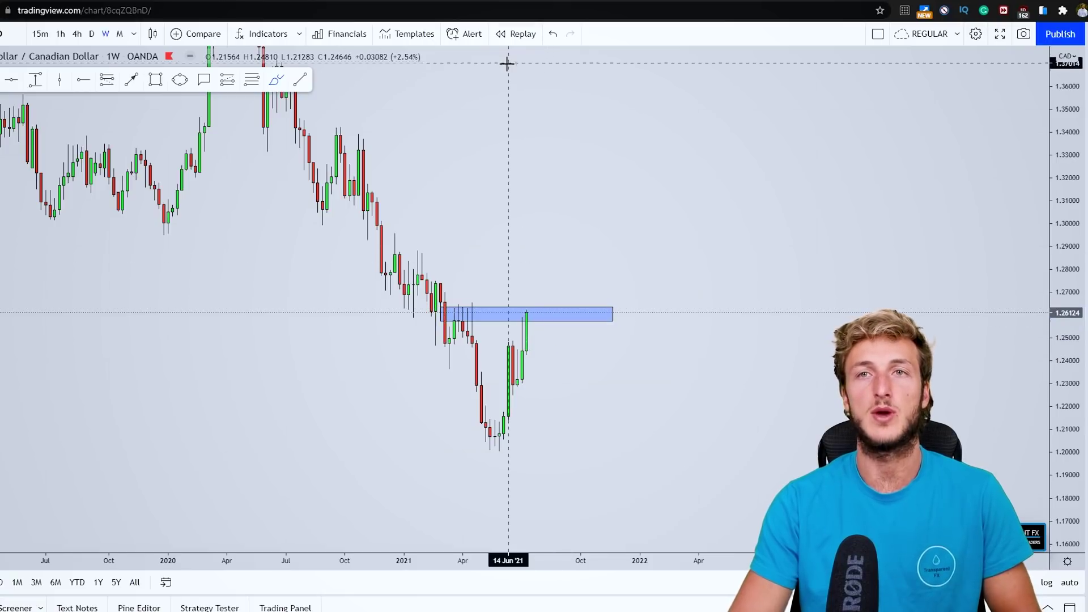